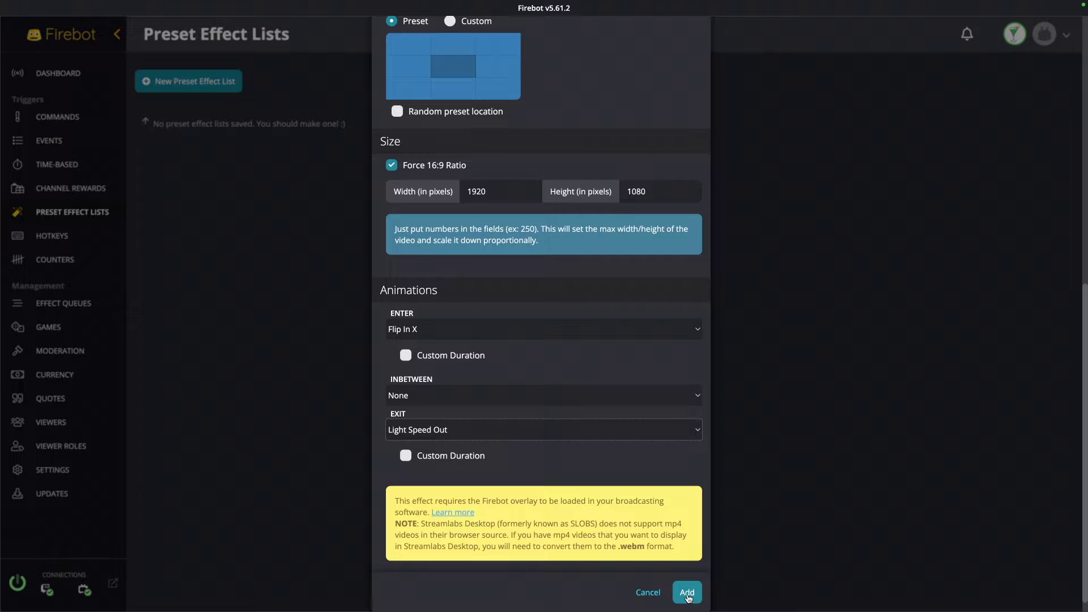
- Label the Play Video effect 'Stream Alert - Long'
{"action": "right_click", "coordinate": [608, 271]}
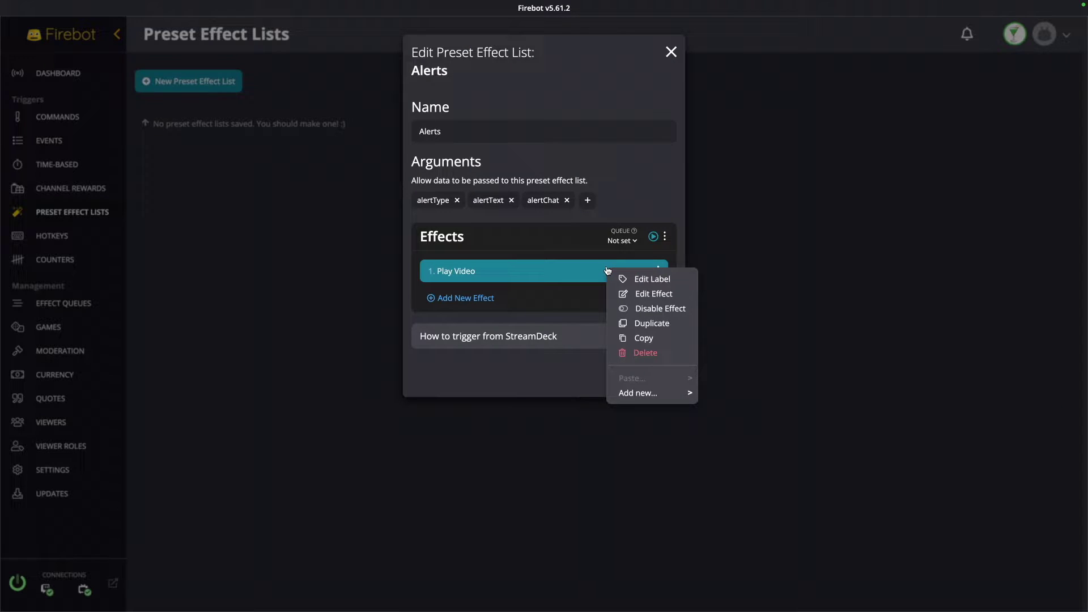
{"action": "left_click", "coordinate": [629, 279]}
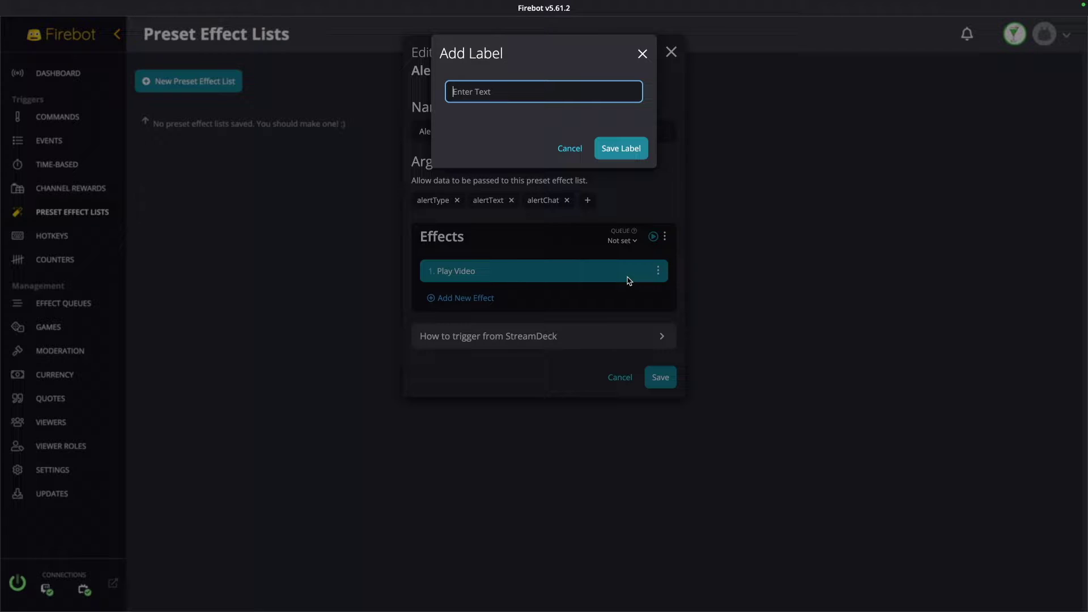
{"action": "type", "text": "sd"}
{"action": "key", "text": "BackSpace"}
{"action": "type", "text": "tream Alert - Long"}
{"action": "left_click", "coordinate": [611, 150]}
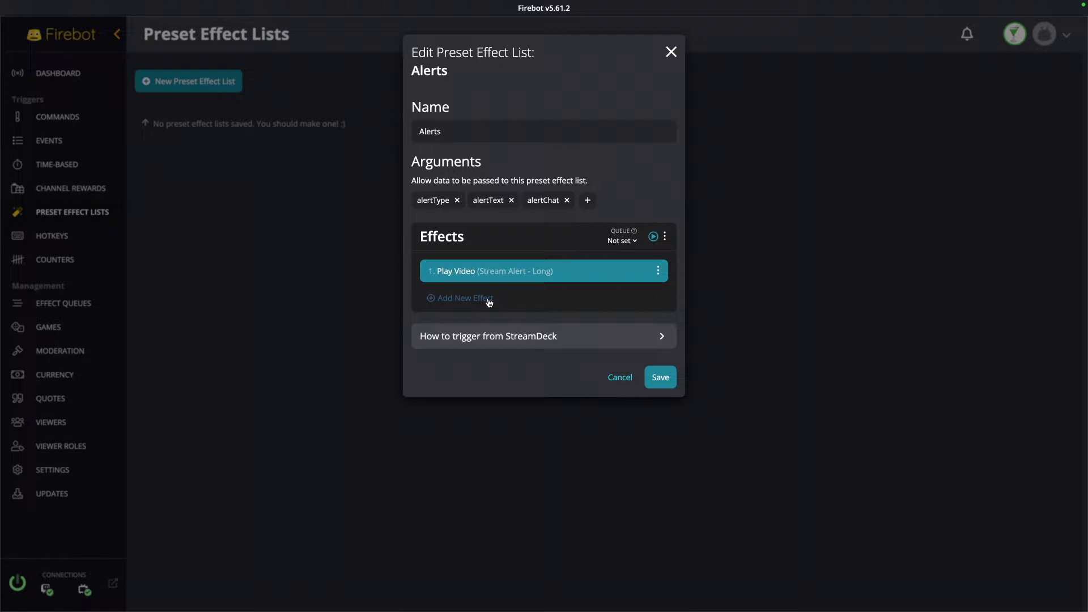
- Pick the Chat effect as a new effect for the list
{"action": "left_click", "coordinate": [490, 302]}
{"action": "type", "text": "chat"}
{"action": "left_click", "coordinate": [510, 201]}
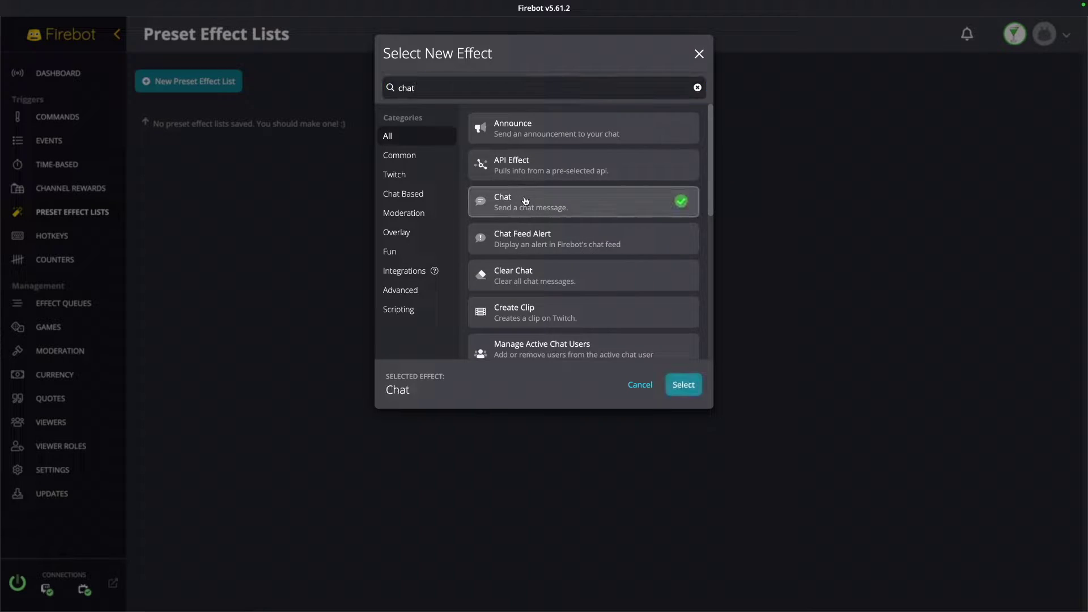
{"action": "left_click", "coordinate": [696, 386]}
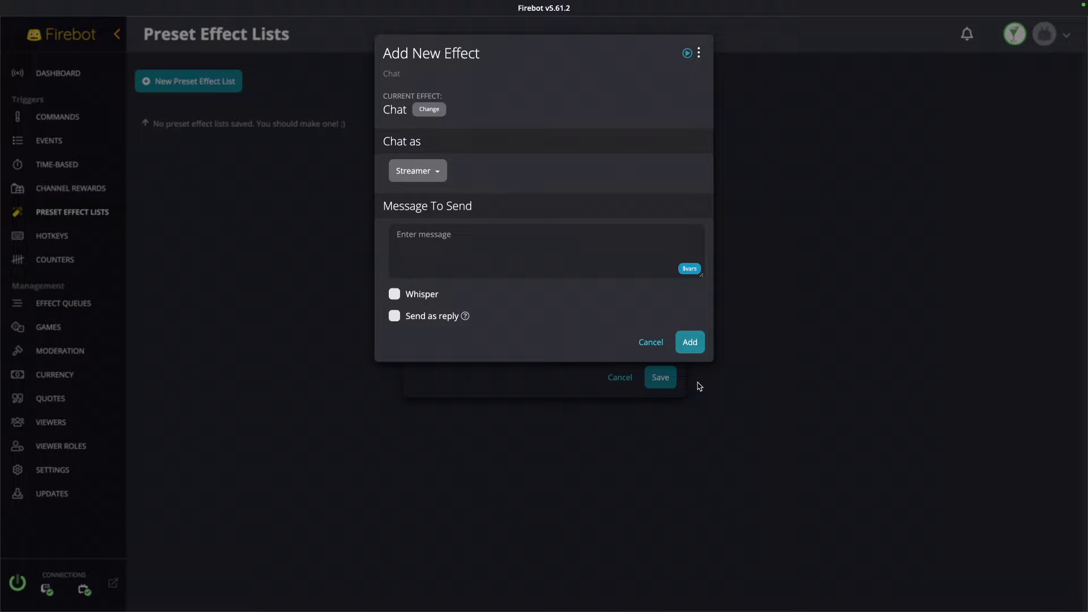
- Set the Chat message to $#alertChat and add the effect
{"action": "left_click", "coordinate": [511, 241]}
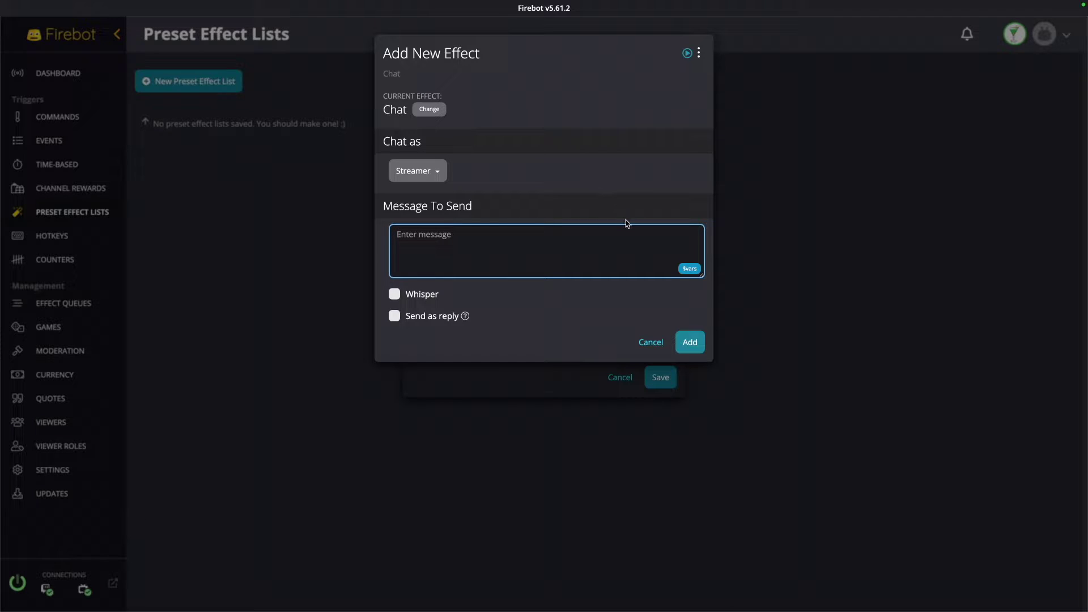
{"action": "left_click", "coordinate": [684, 270]}
{"action": "type", "text": "pres"}
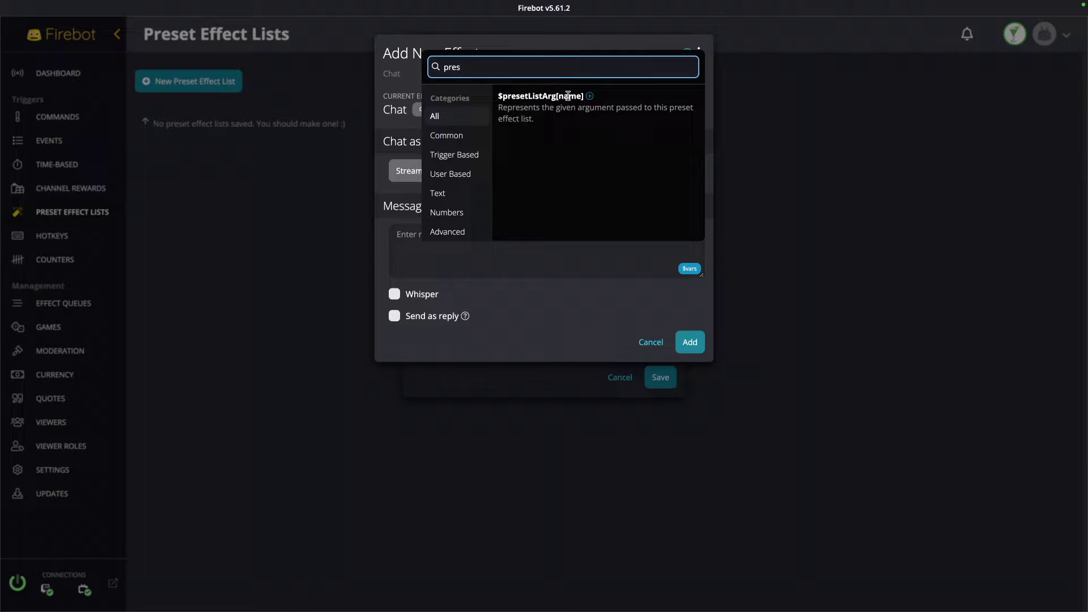
{"action": "left_click", "coordinate": [588, 101]}
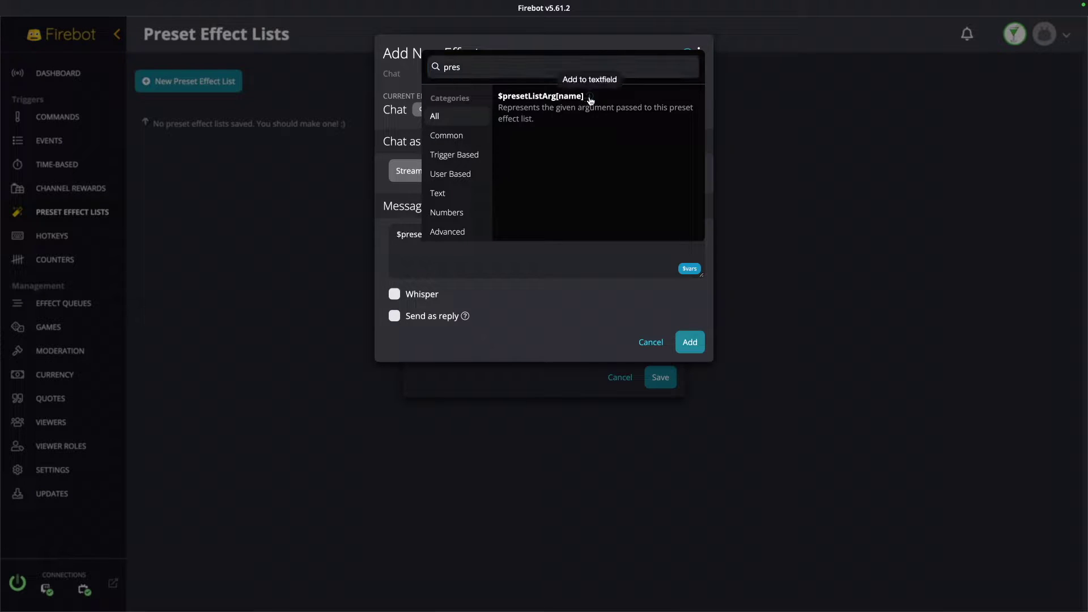
{"action": "left_click", "coordinate": [466, 273]}
{"action": "double_click", "coordinate": [470, 234]}
{"action": "type", "text": "alertChat"}
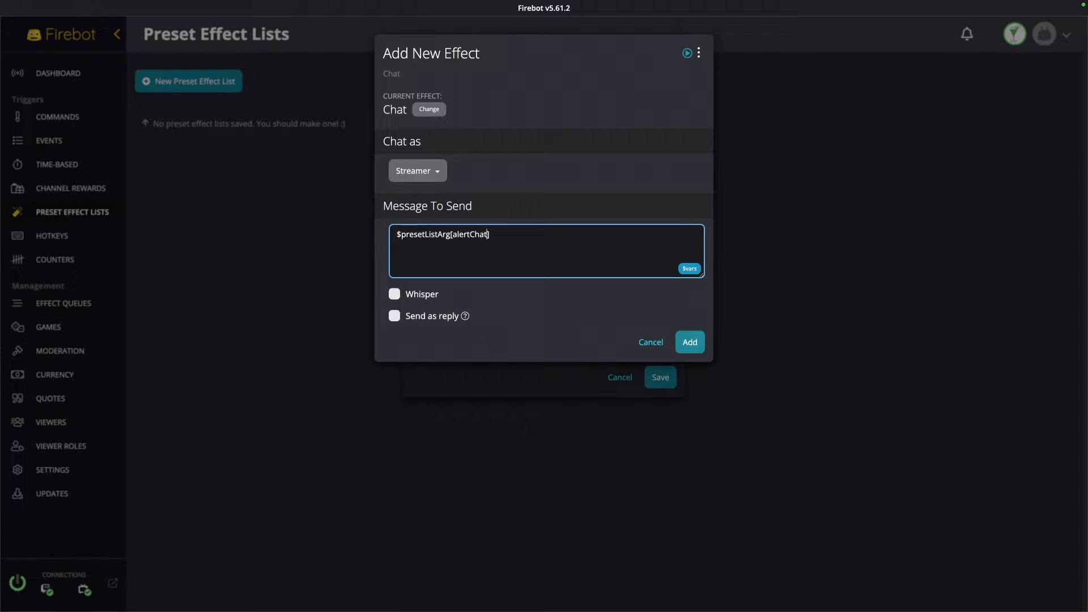
{"action": "key", "text": "ctrl+a"}
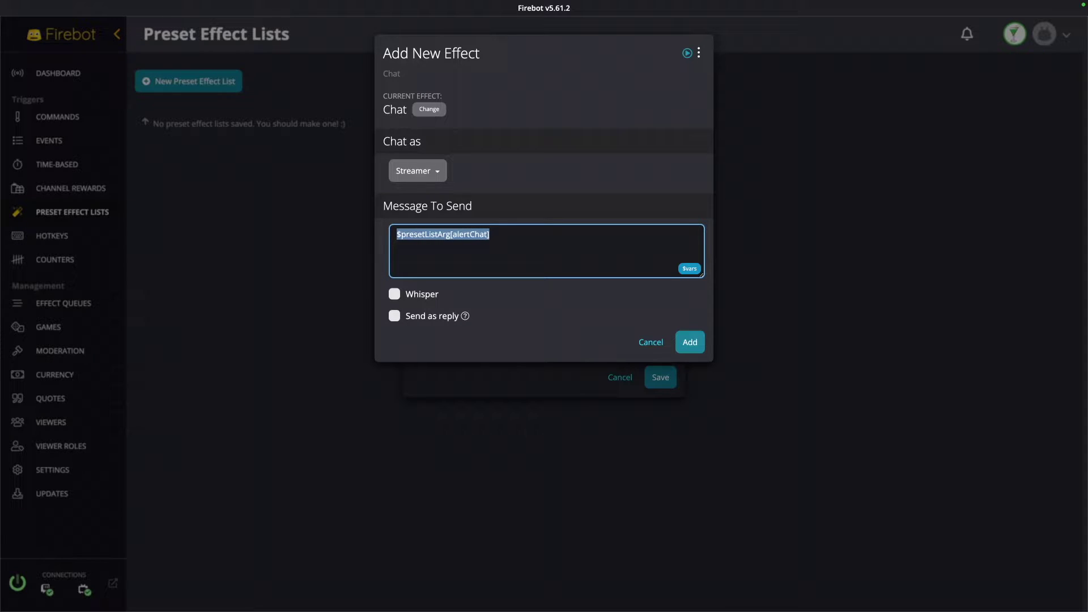
{"action": "type", "text": "$#alertChat"}
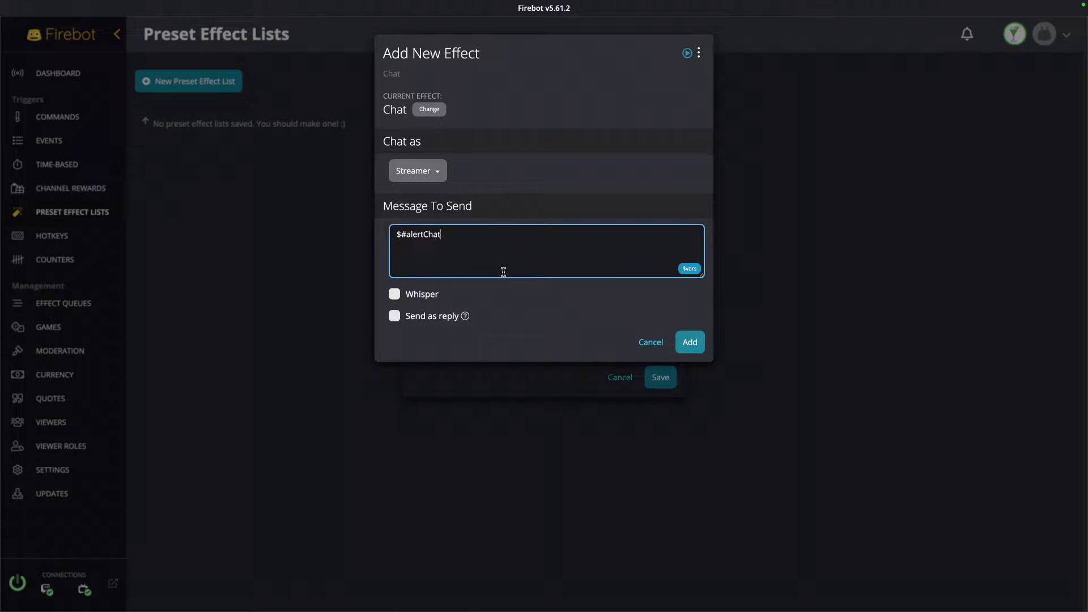
{"action": "left_click", "coordinate": [686, 344]}
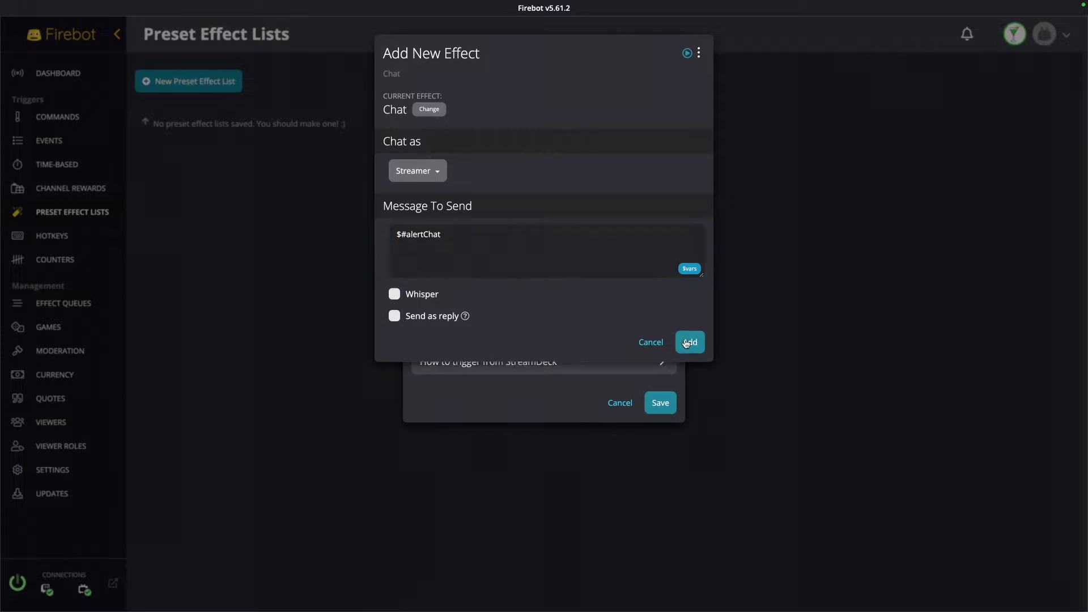
- Label the Chat effect 'Alert Chat'
{"action": "right_click", "coordinate": [529, 292]}
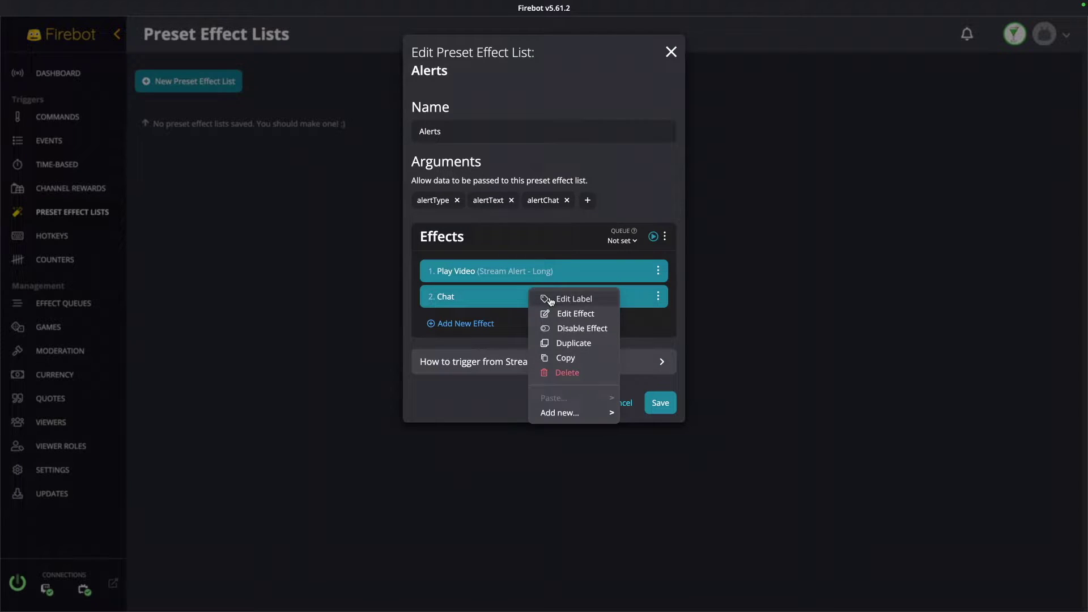
{"action": "left_click", "coordinate": [551, 300]}
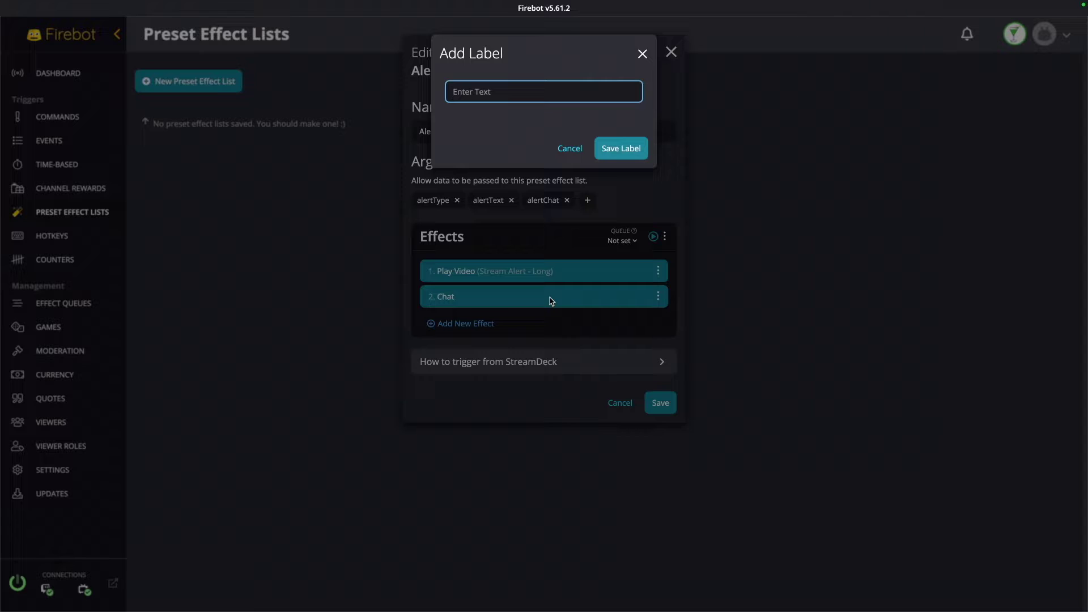
{"action": "type", "text": "Alert Chat"}
{"action": "key", "text": "Return"}
{"action": "left_click", "coordinate": [463, 324]}
{"action": "type", "text": "play sou"}
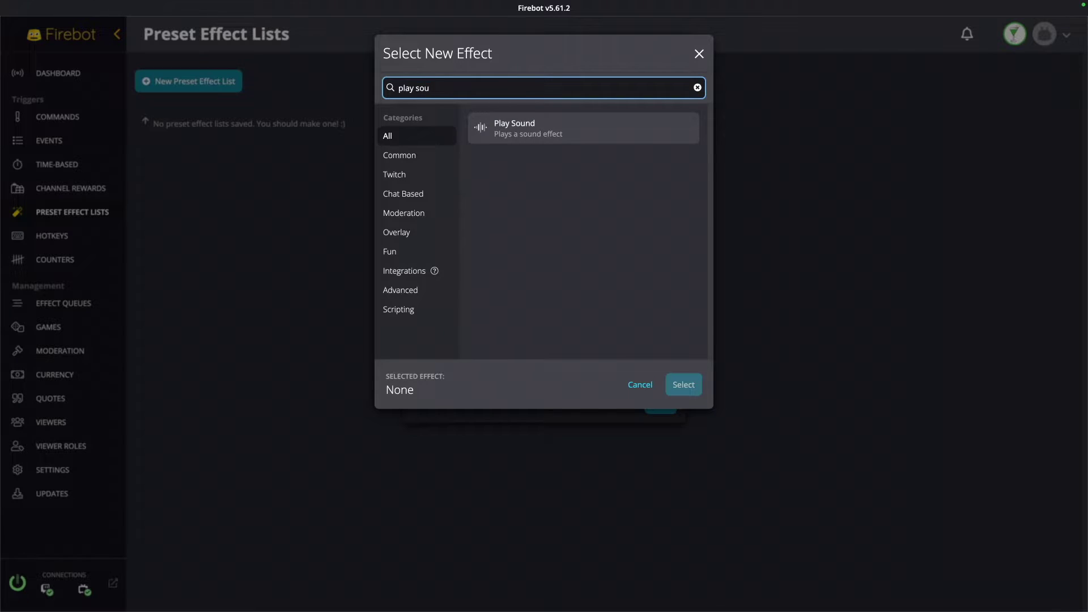
{"action": "left_click", "coordinate": [601, 131]}
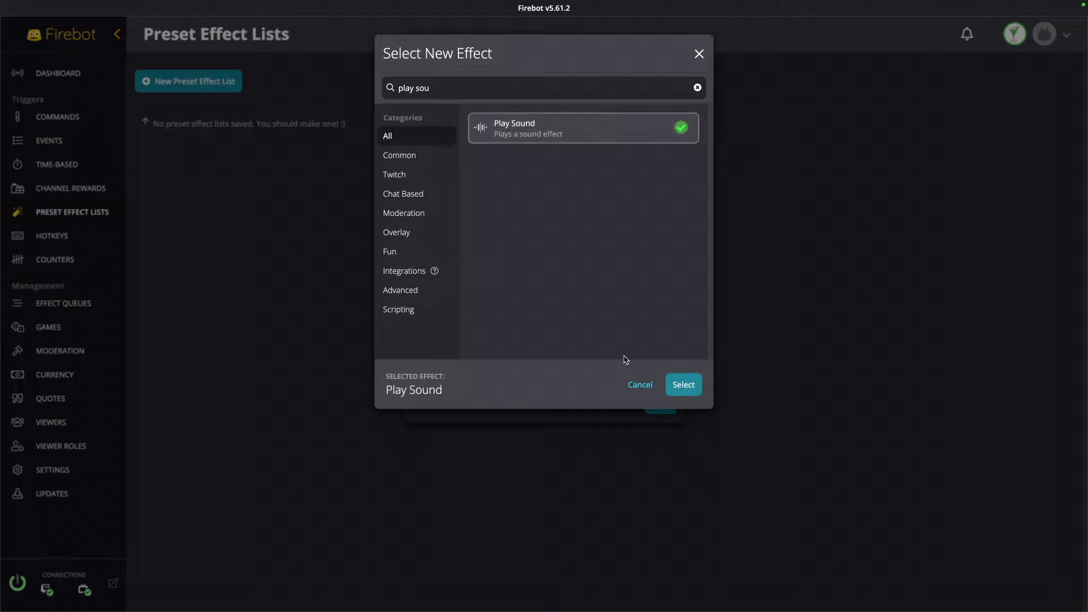
{"action": "left_click", "coordinate": [684, 386]}
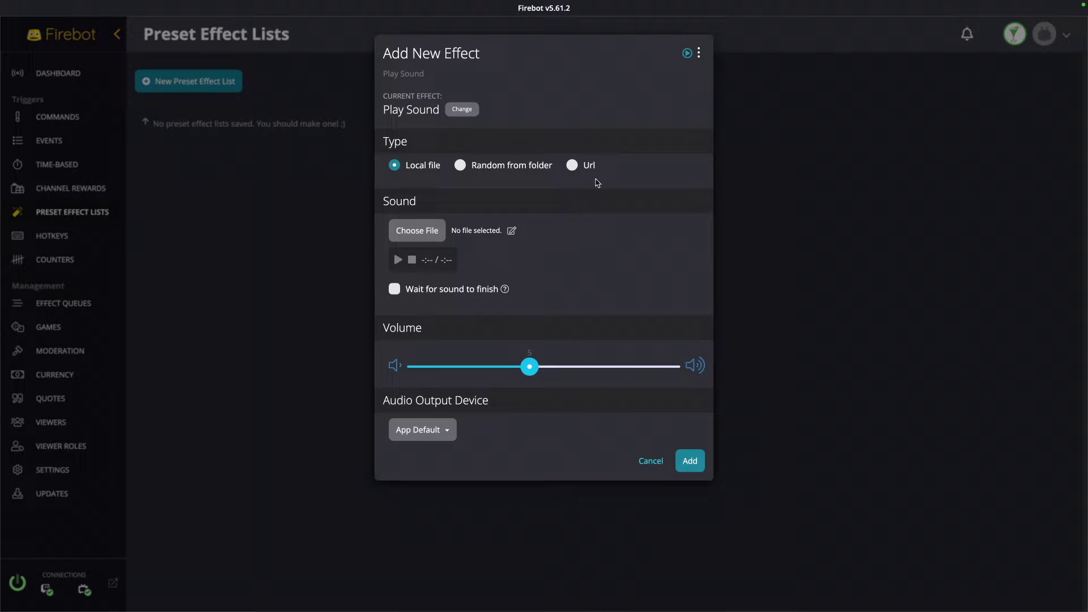
{"action": "left_click", "coordinate": [573, 165]}
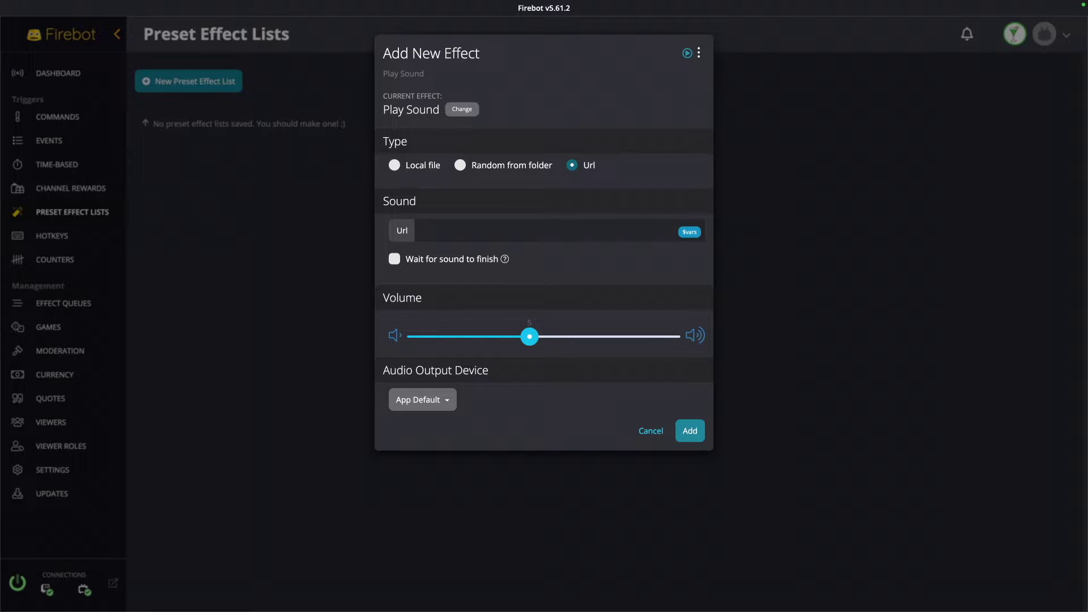
{"action": "left_click", "coordinate": [495, 223]}
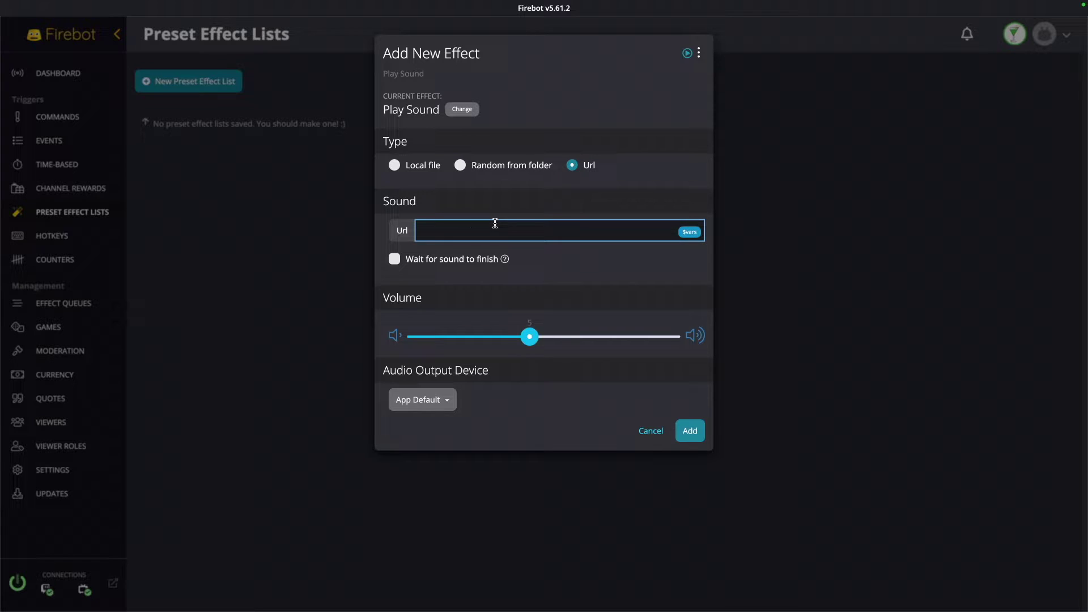
{"action": "type", "text": "https://heyaapl.com/stream/Alerts/$alertType.mp3"}
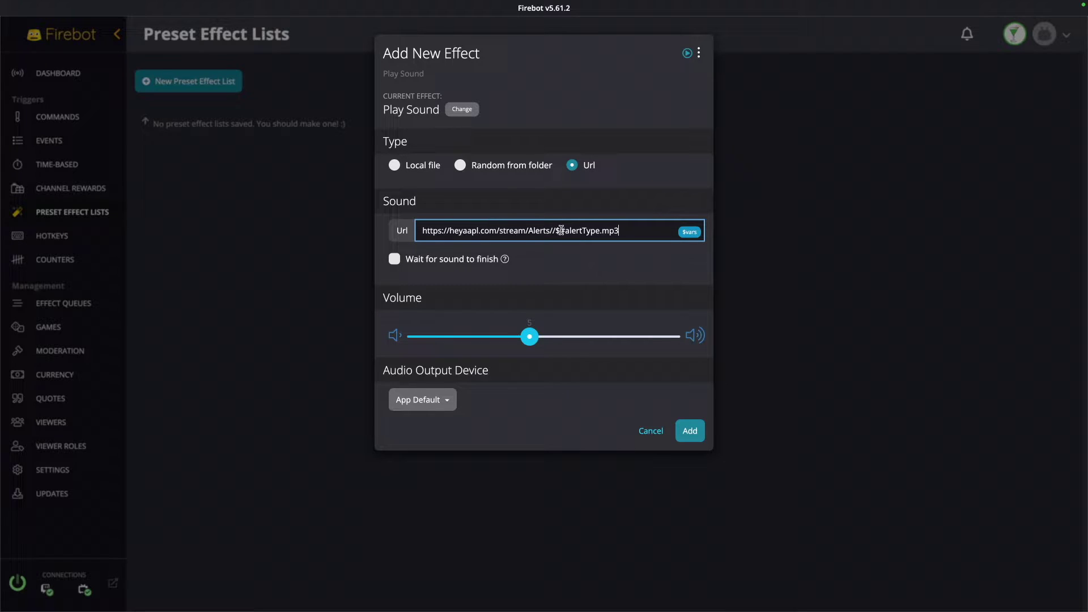
{"action": "left_click_drag", "start_coordinate": [556, 231], "coordinate": [598, 235]}
{"action": "left_click", "coordinate": [615, 338]}
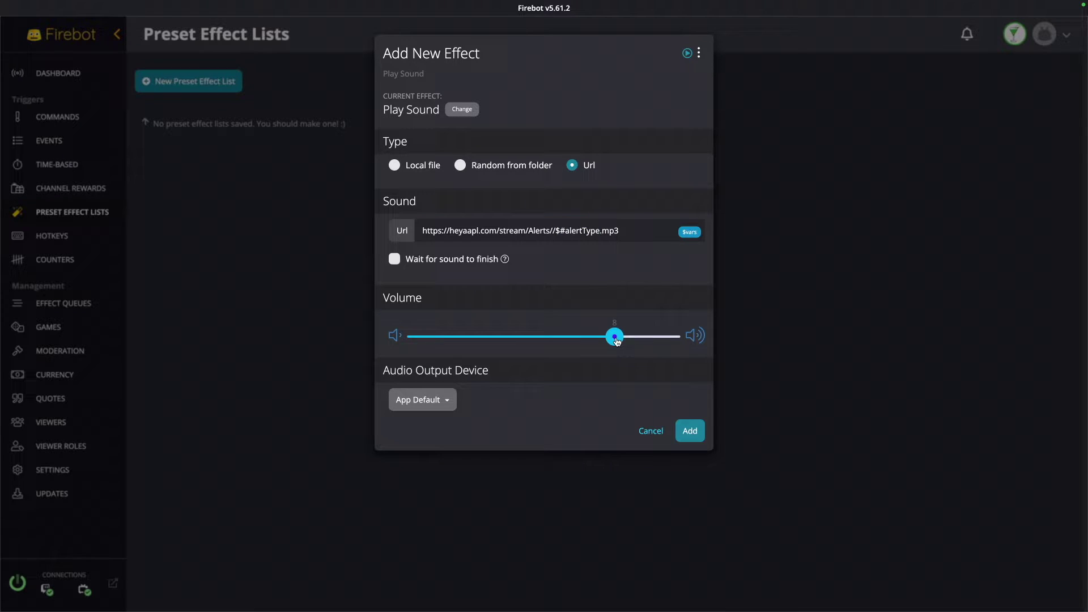
{"action": "left_click", "coordinate": [692, 437]}
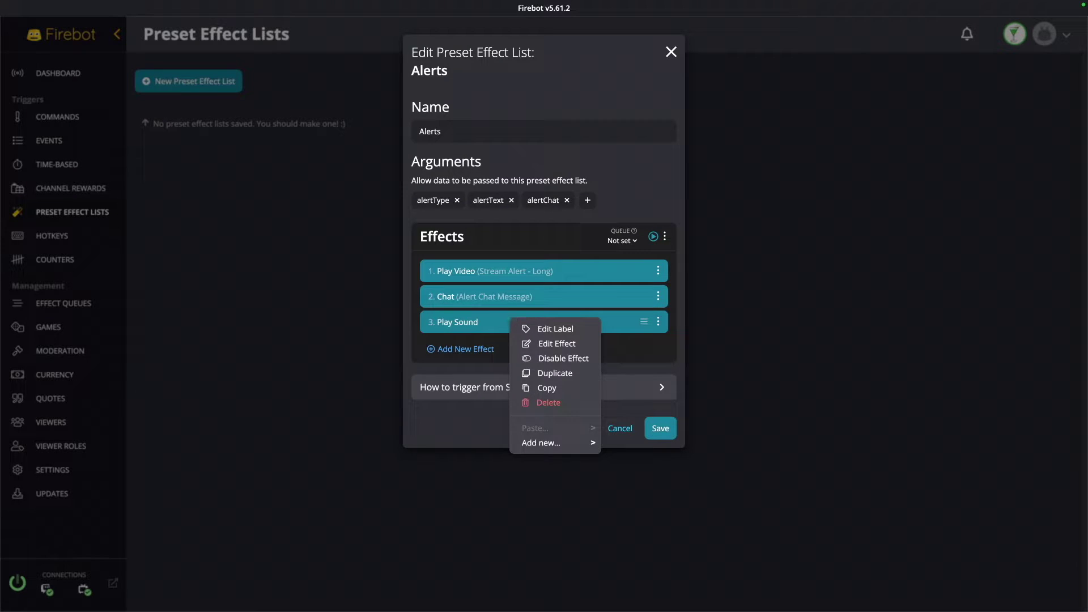
- Label the sound effect 'Play Alert Sound' and add a 0.5-second Delay effect
{"action": "left_click", "coordinate": [483, 340]}
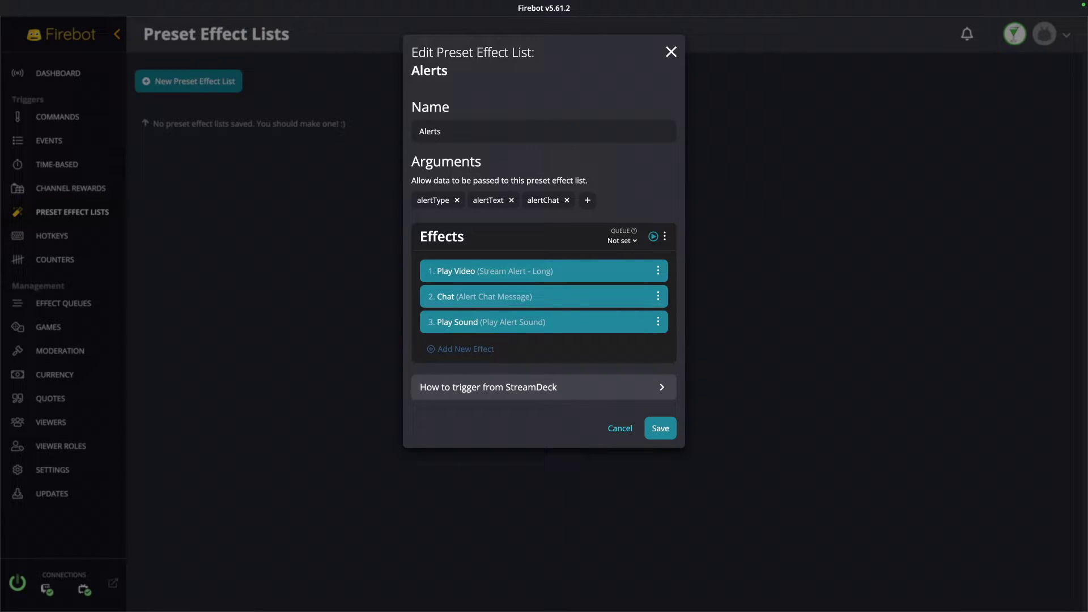
{"action": "left_click", "coordinate": [481, 351]}
{"action": "type", "text": "Delay"}
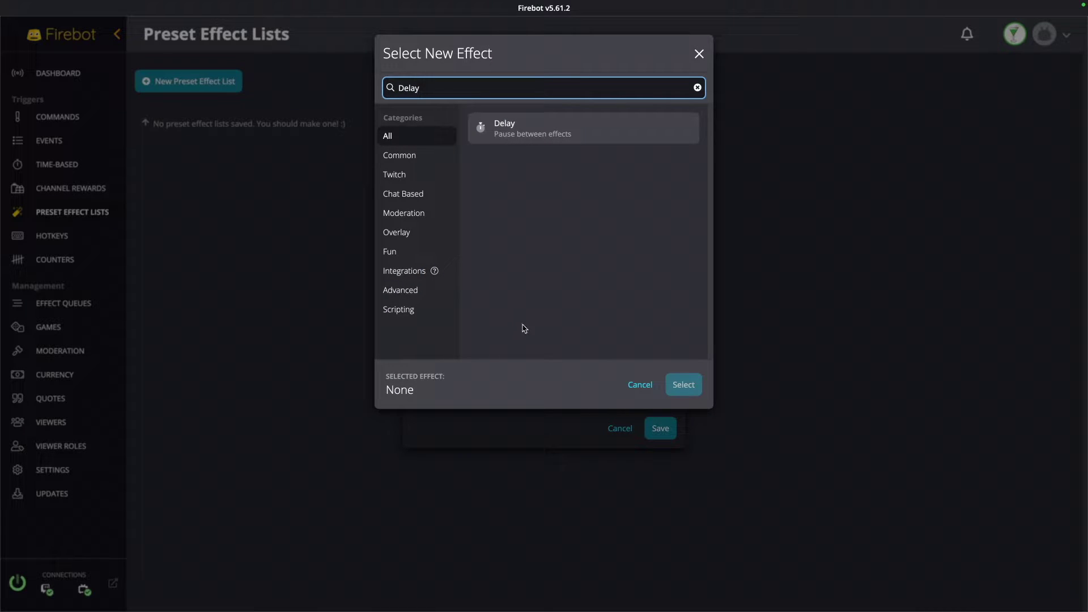
{"action": "left_click", "coordinate": [583, 142]}
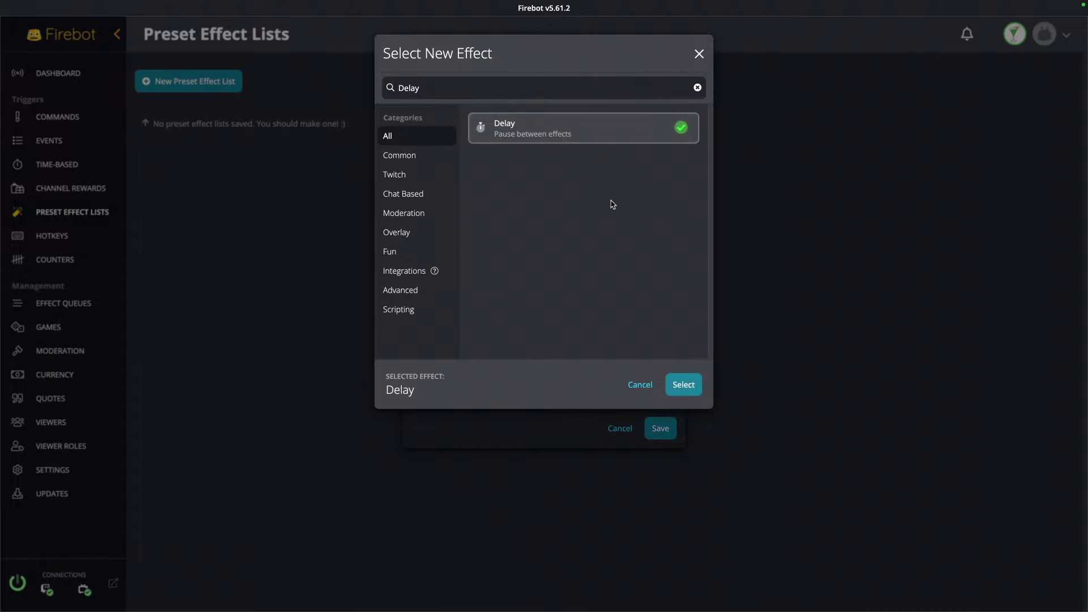
{"action": "left_click", "coordinate": [678, 382]}
{"action": "left_click", "coordinate": [523, 169]}
{"action": "type", "text": "0.5"}
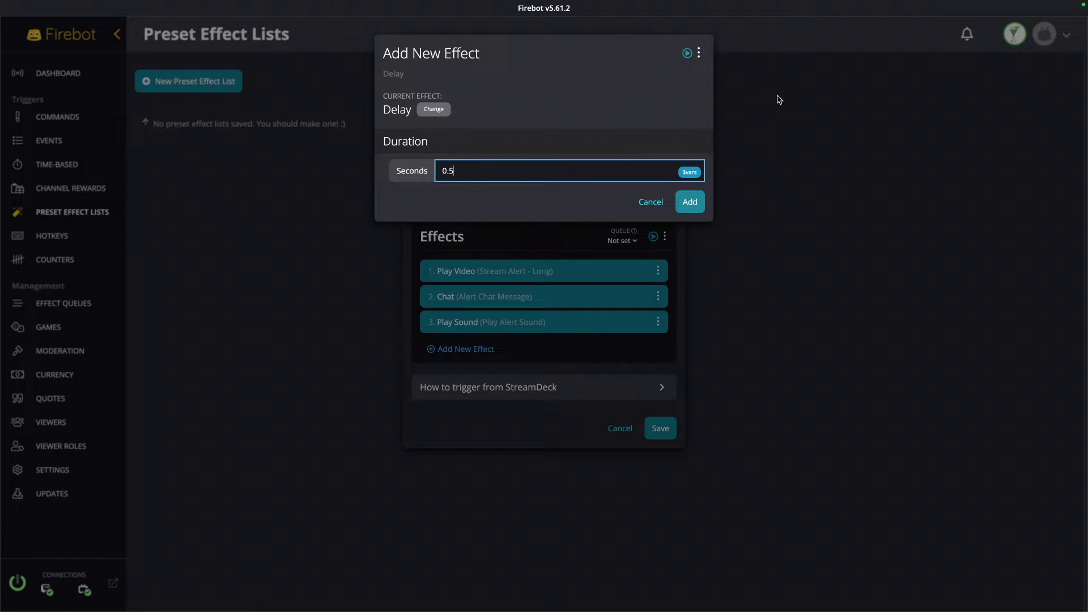
{"action": "left_click", "coordinate": [696, 194]}
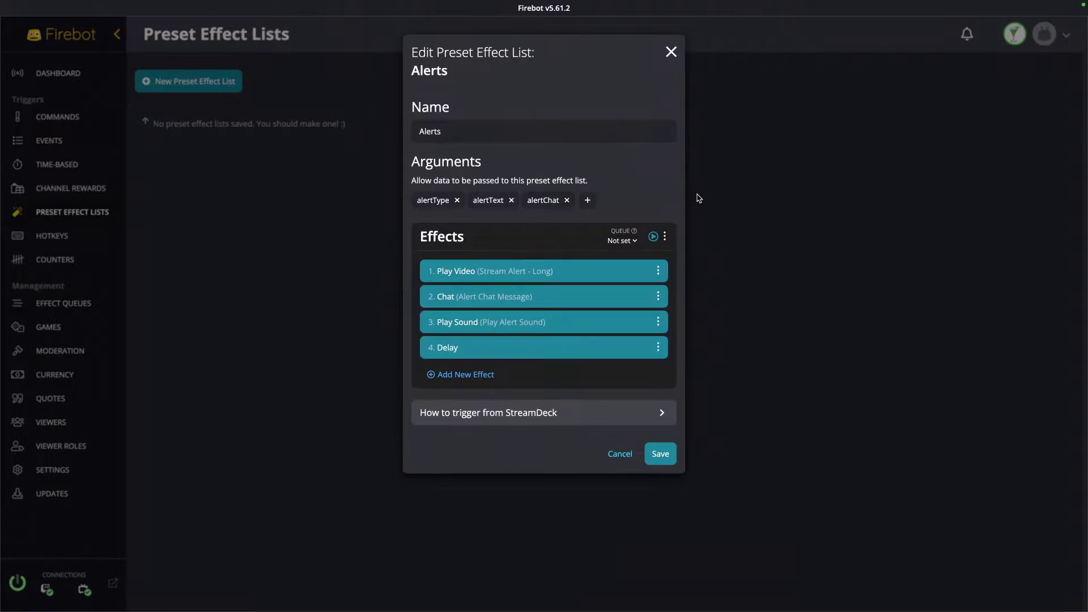
- Label the Delay '0.5 Seconds', then search the effect picker for 'show'
{"action": "right_click", "coordinate": [498, 352]}
{"action": "left_click", "coordinate": [524, 366]}
{"action": "type", "text": "0.5 Seconds"}
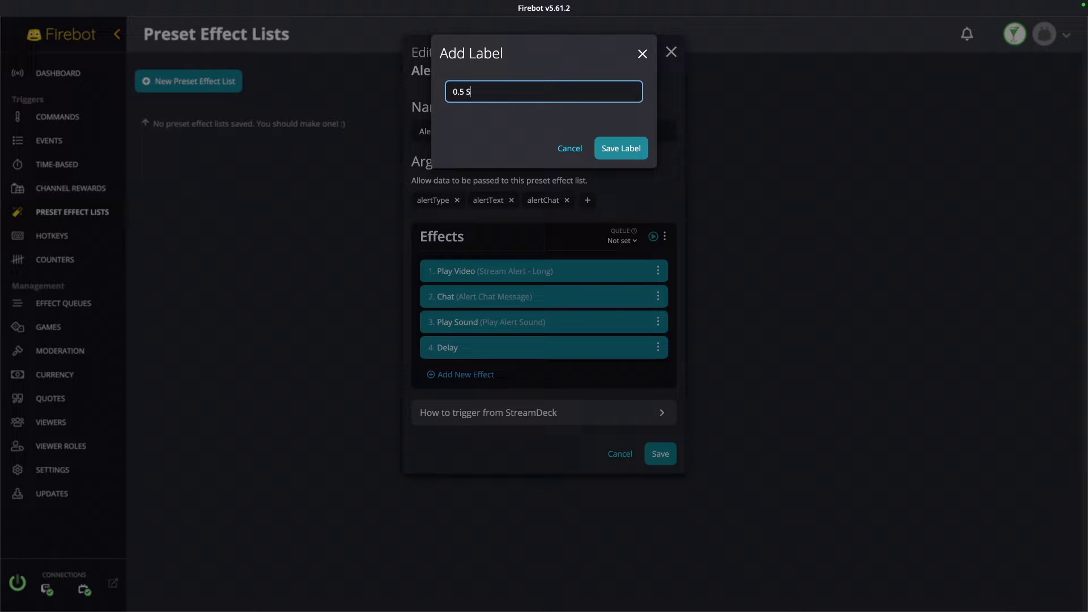
{"action": "left_click", "coordinate": [626, 151]}
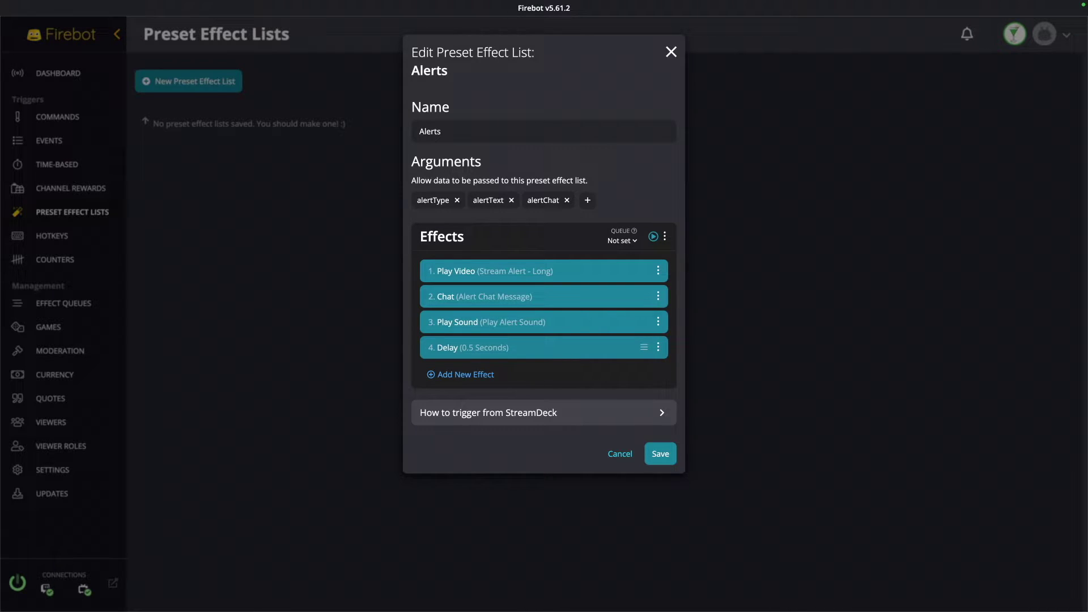
{"action": "left_click", "coordinate": [459, 377]}
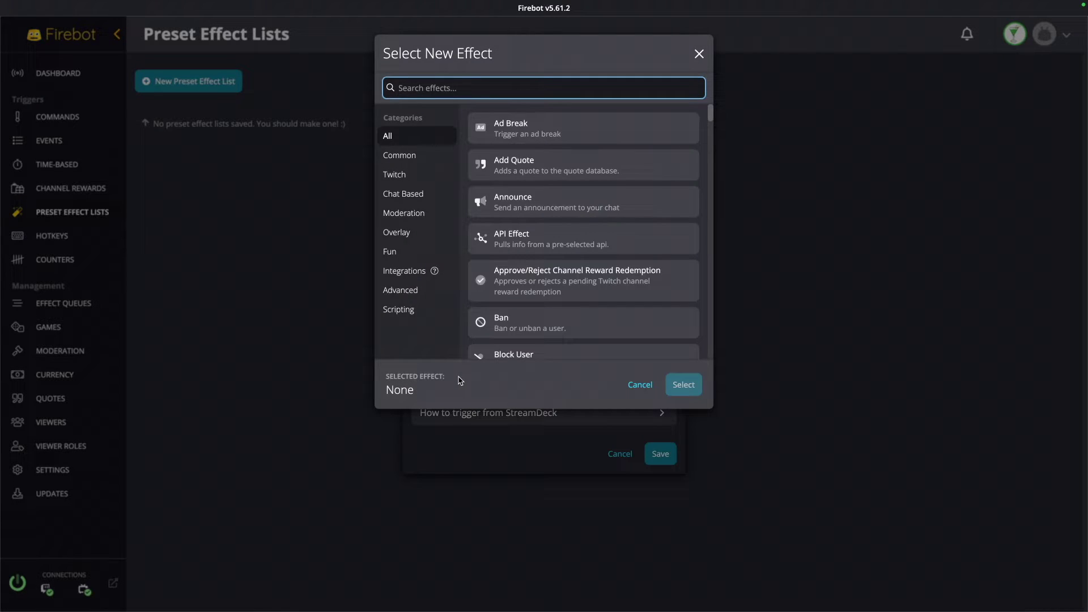
{"action": "type", "text": "show"}
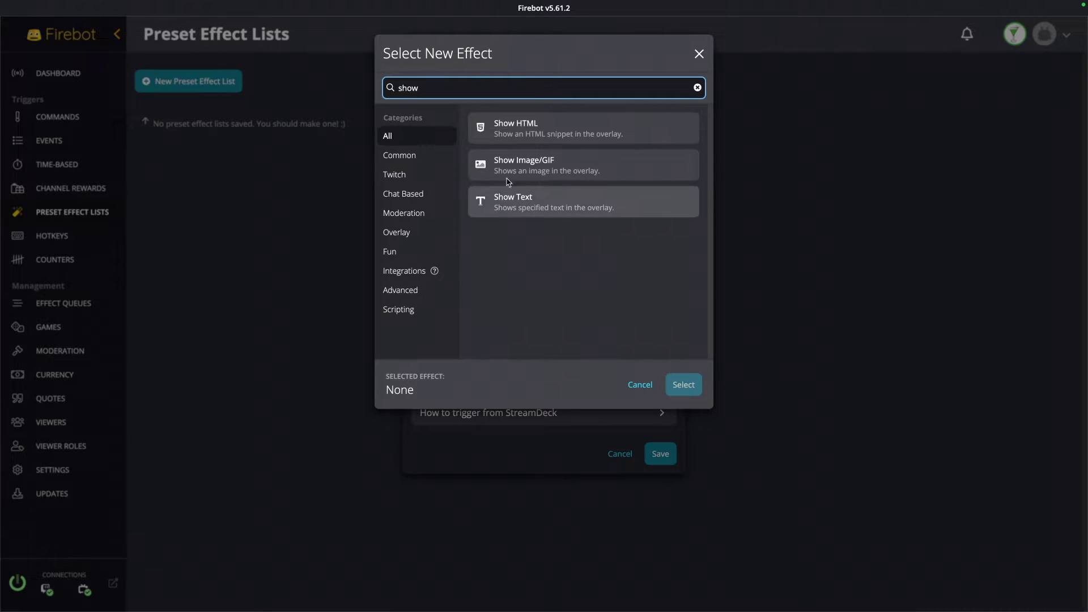